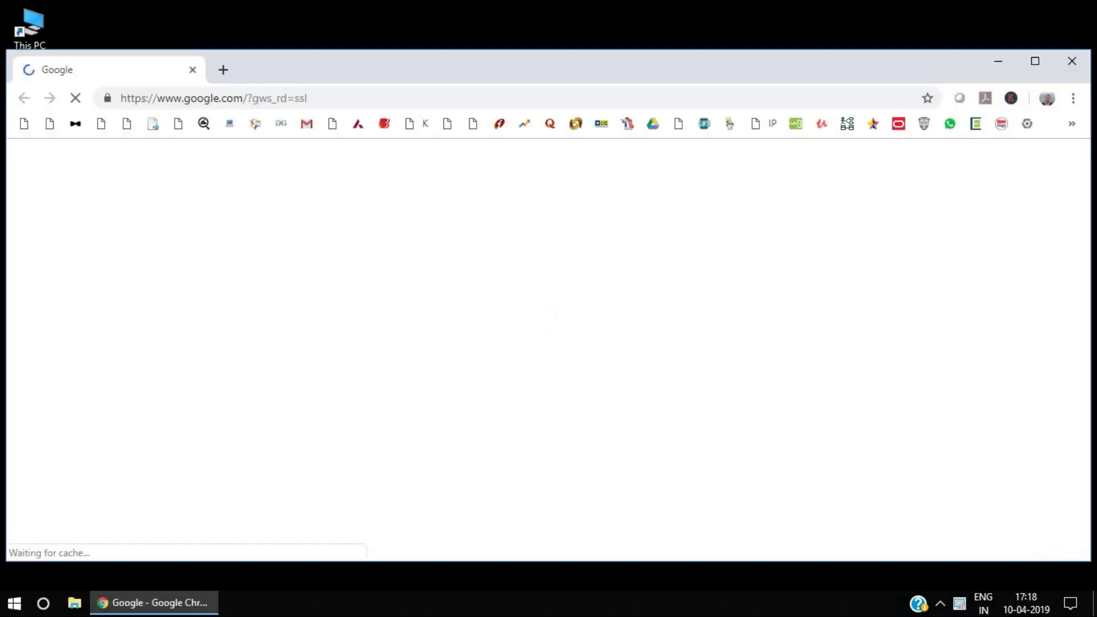
Search Google for "manjaro" and open the official manjaro.org website from the results.
{"action": "left_click", "coordinate": [482, 414]}
{"action": "type", "text": "manjaro"}
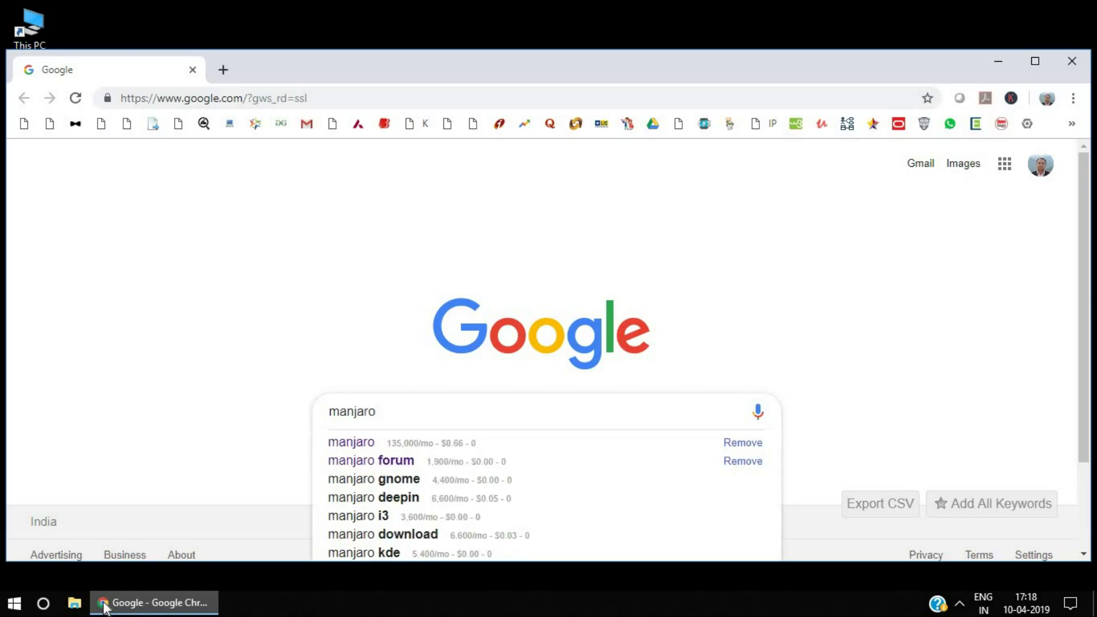
{"action": "key", "text": "Return"}
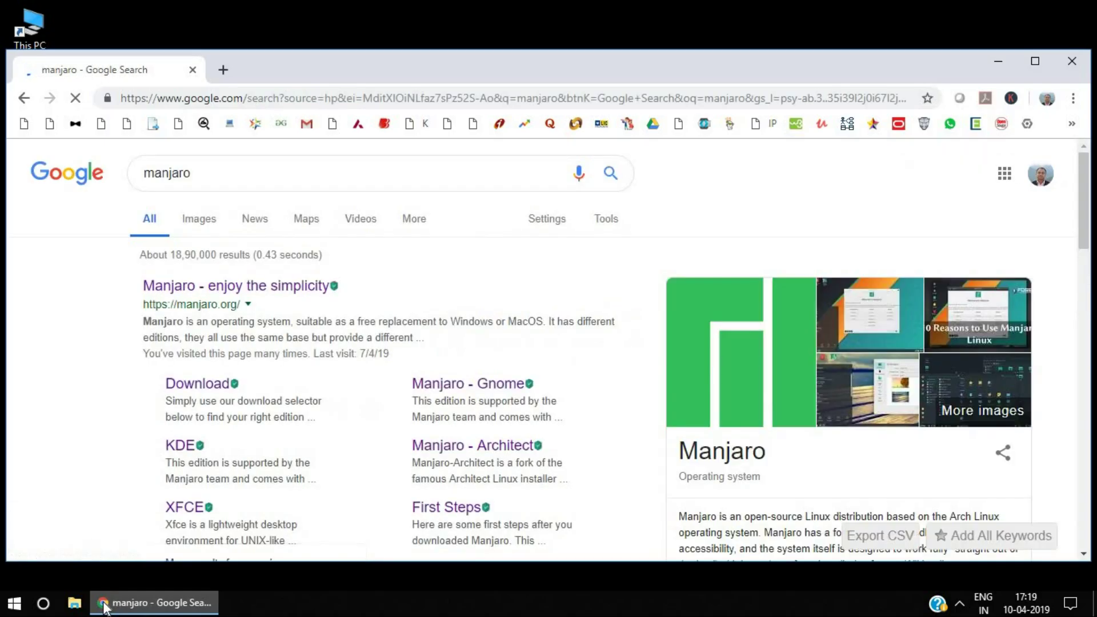
{"action": "left_click", "coordinate": [246, 284]}
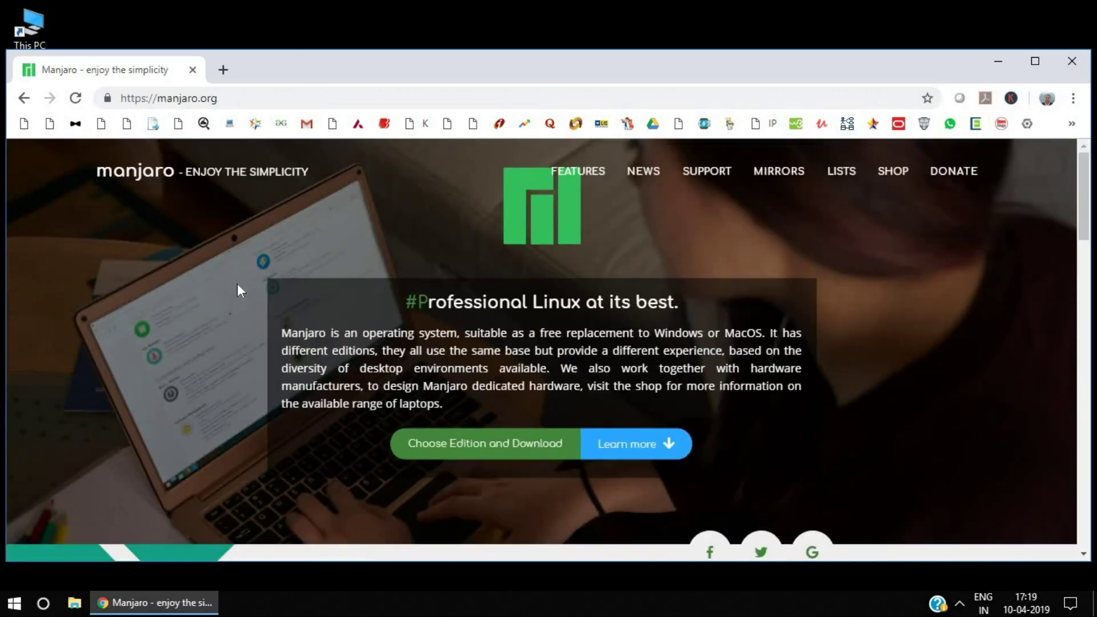
Go to Manjaro's edition selection page and open the XFCE edition's download page.
{"action": "left_click", "coordinate": [483, 451]}
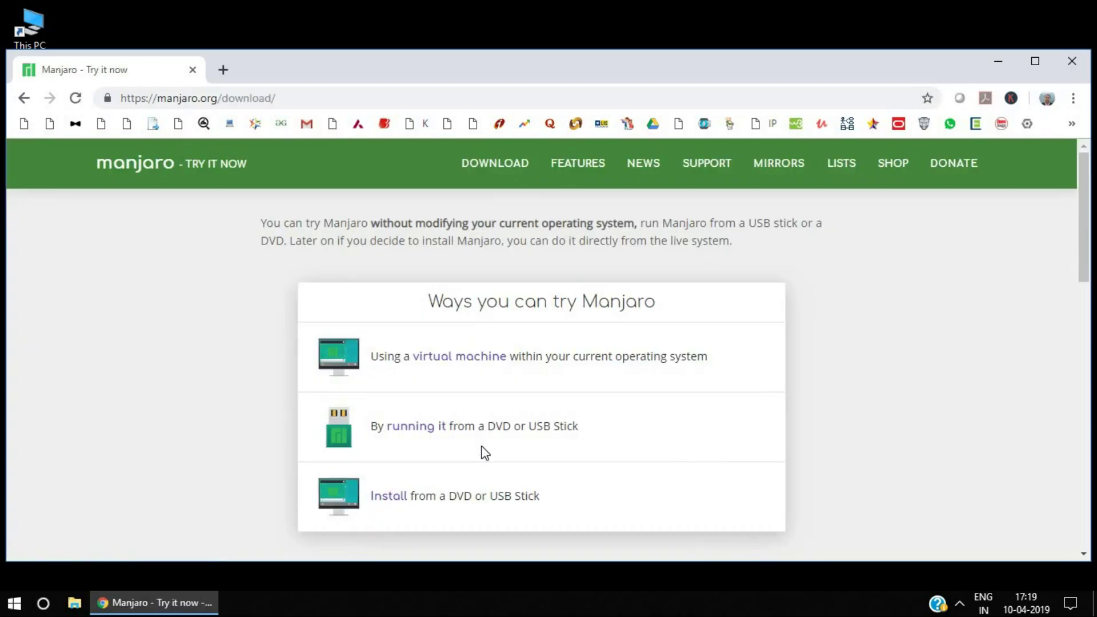
{"action": "scroll", "coordinate": [485, 452], "scroll_direction": "down", "scroll_amount": 10}
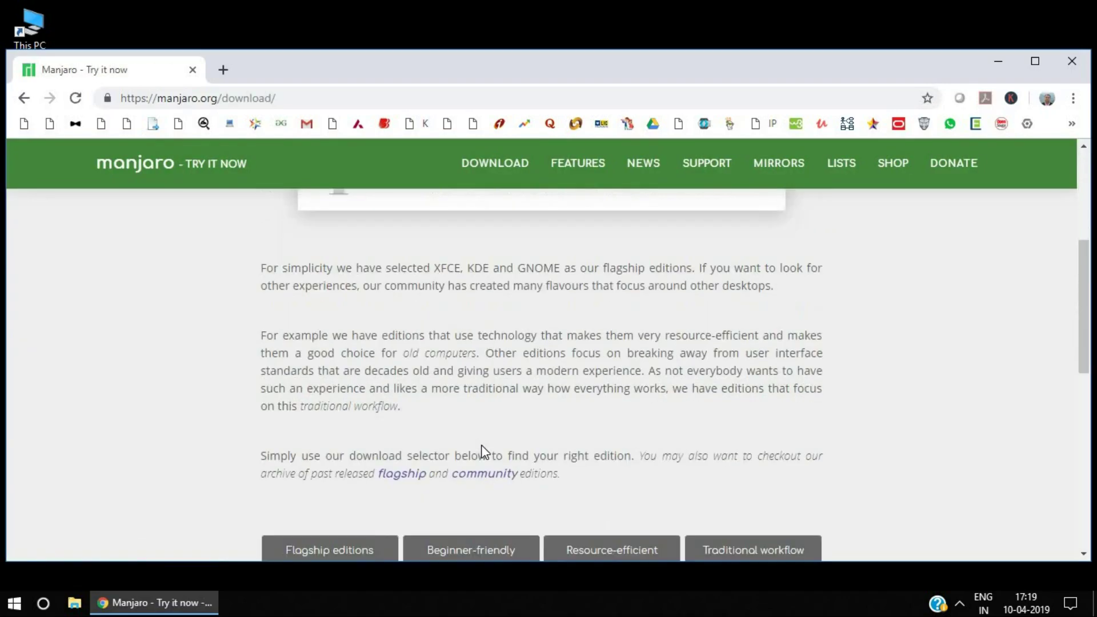
{"action": "scroll", "coordinate": [483, 451], "scroll_direction": "down", "scroll_amount": 3}
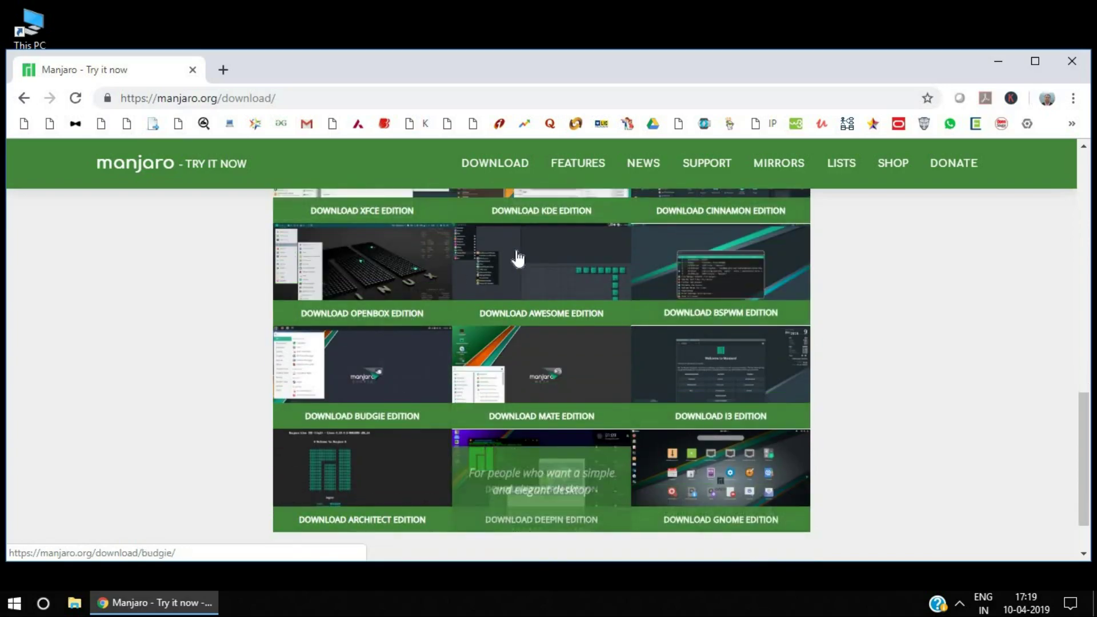
{"action": "scroll", "coordinate": [366, 412], "scroll_direction": "up", "scroll_amount": 3}
{"action": "left_click", "coordinate": [362, 375]}
Download the 64 bit version of Manjaro XFCE, saving manjaro-xfce-18.0.4-stable-x86_64.iso in the Downloads folder.
{"action": "scroll", "coordinate": [435, 400], "scroll_direction": "down", "scroll_amount": 8}
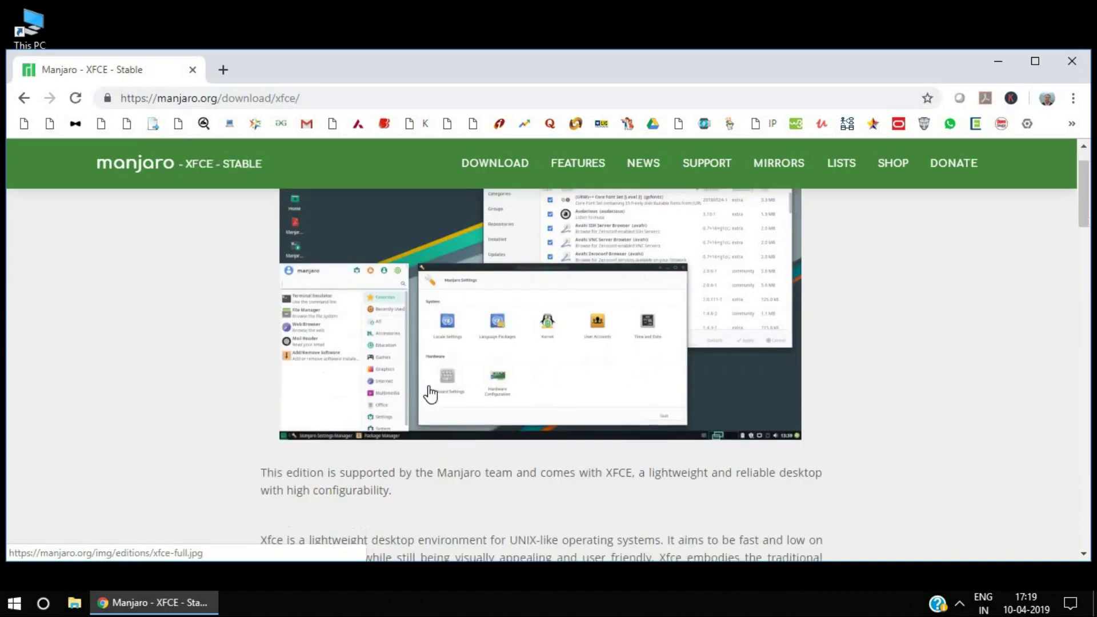
{"action": "scroll", "coordinate": [441, 413], "scroll_direction": "down", "scroll_amount": 10}
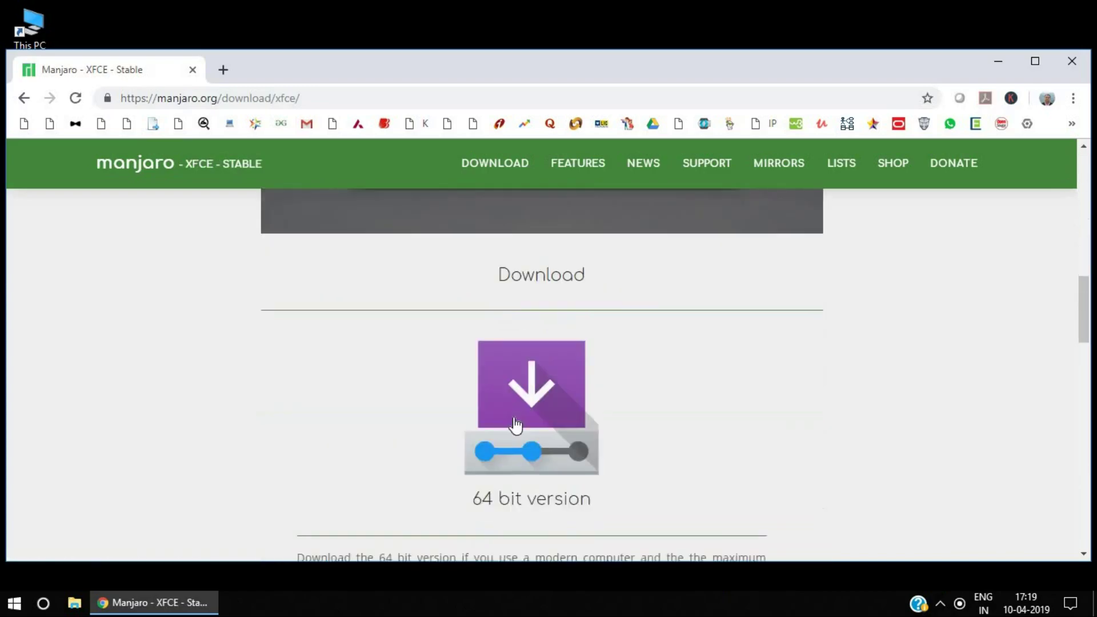
{"action": "scroll", "coordinate": [516, 425], "scroll_direction": "down", "scroll_amount": 1}
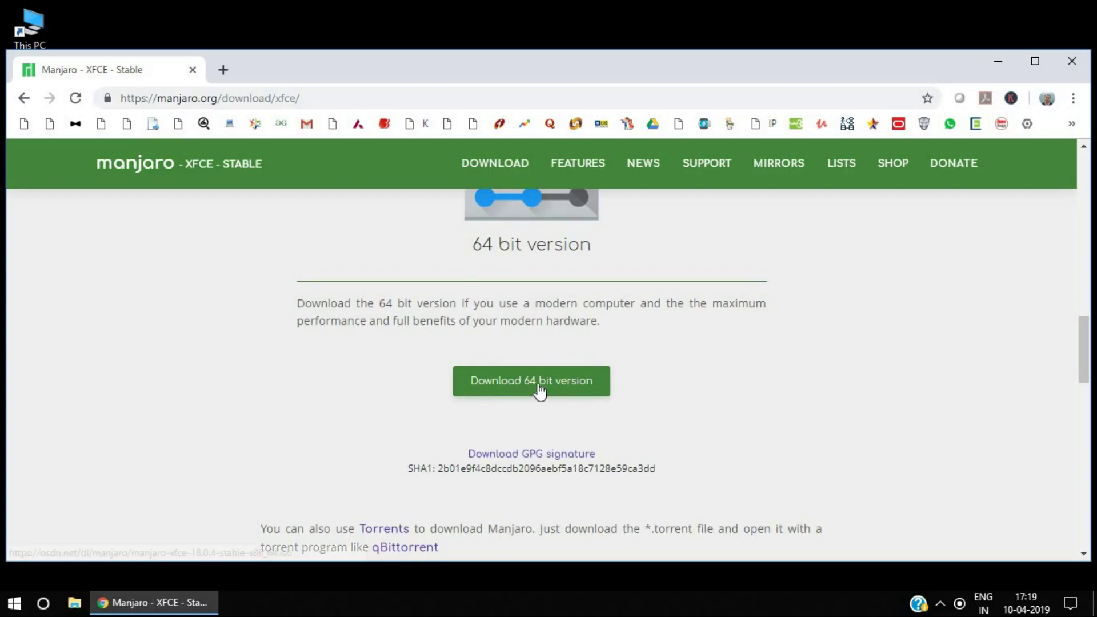
{"action": "left_click", "coordinate": [537, 382]}
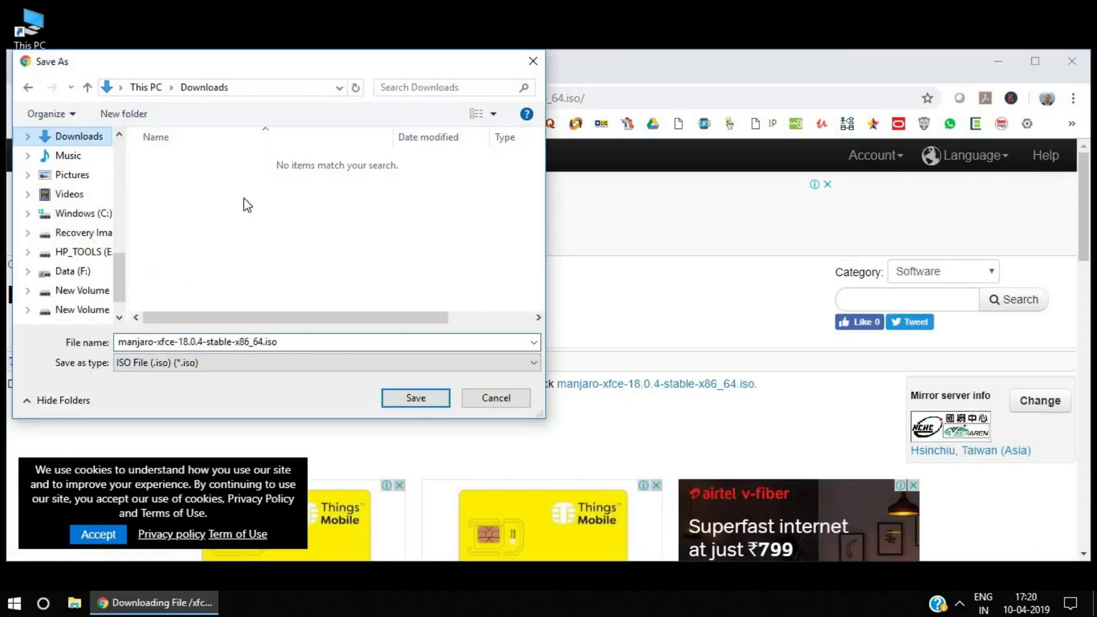
{"action": "left_click", "coordinate": [416, 398]}
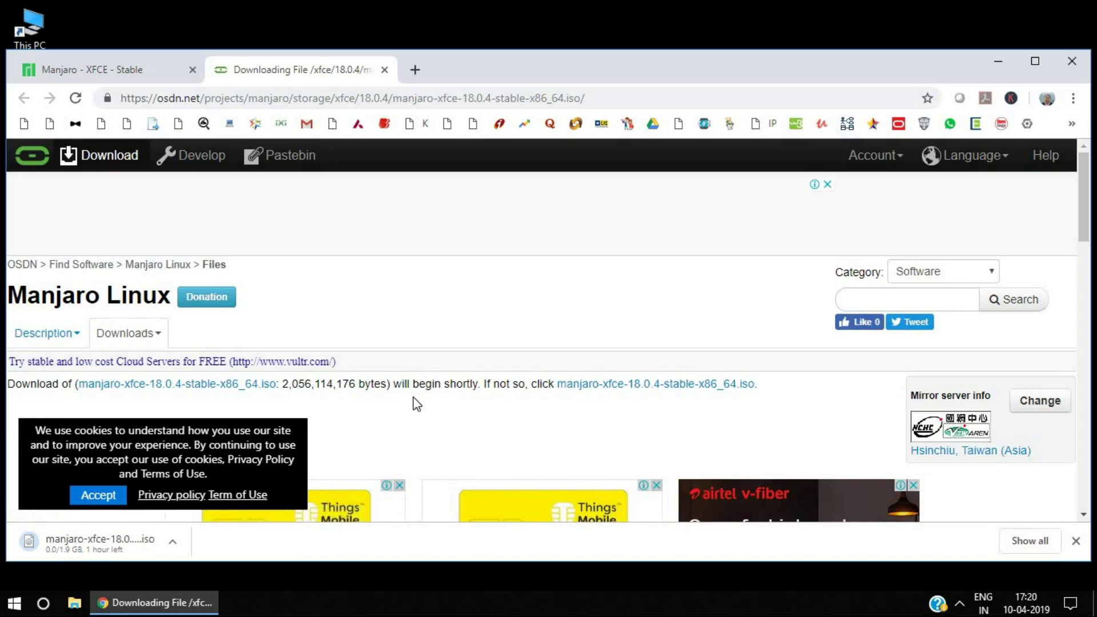
Search for "balena etcher" in a new browser tab and open the balenaEtcher home page.
{"action": "left_click", "coordinate": [415, 71]}
{"action": "type", "text": "balena"}
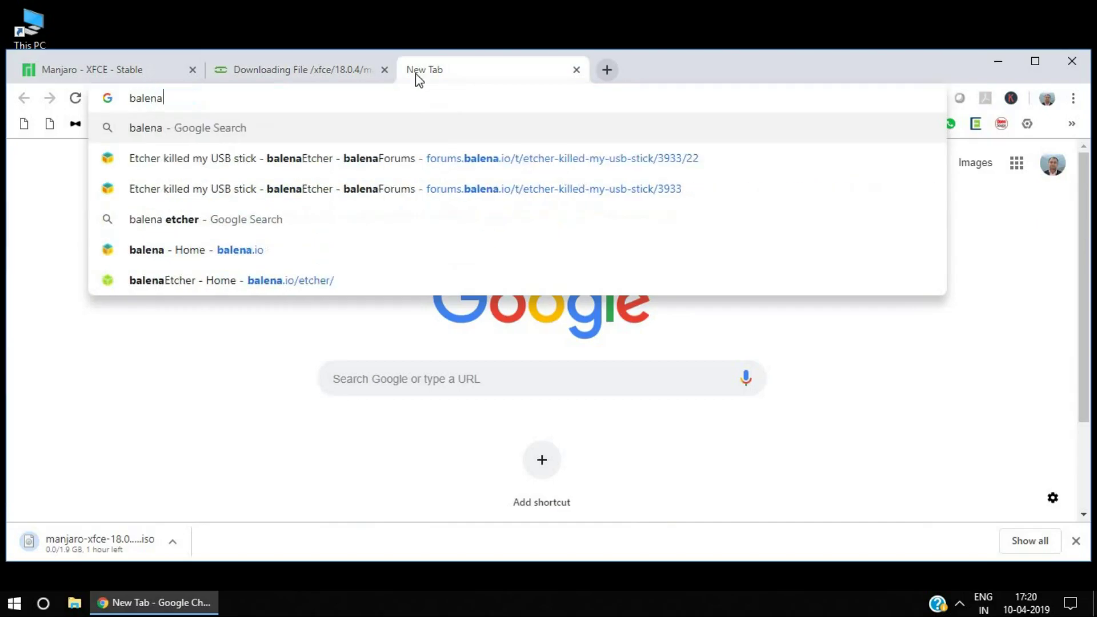
{"action": "type", "text": " etcher"}
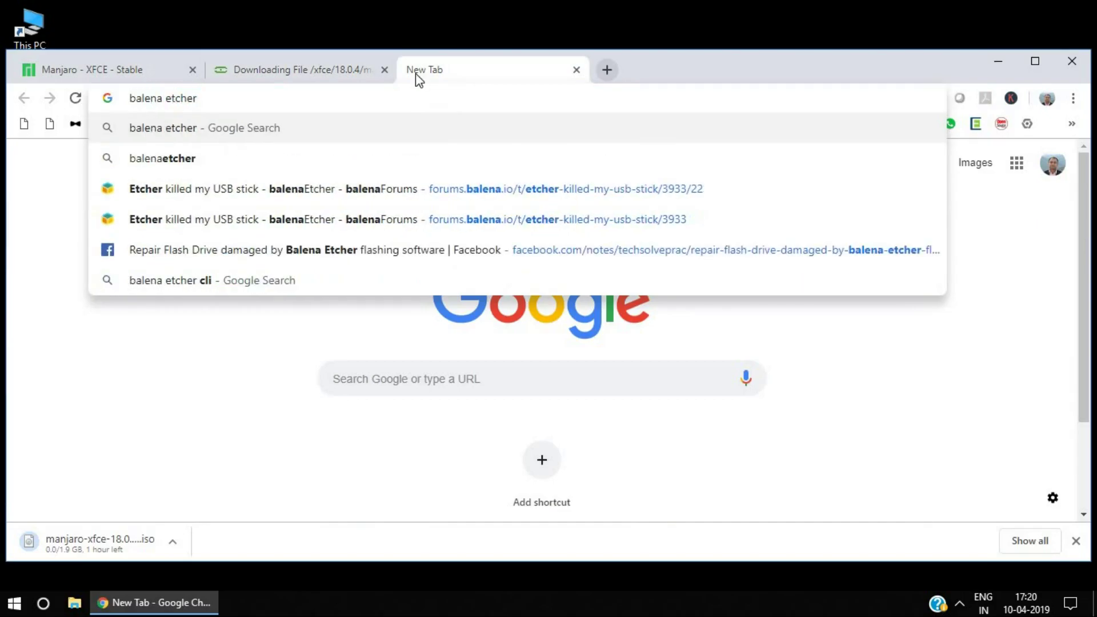
{"action": "key", "text": "Return"}
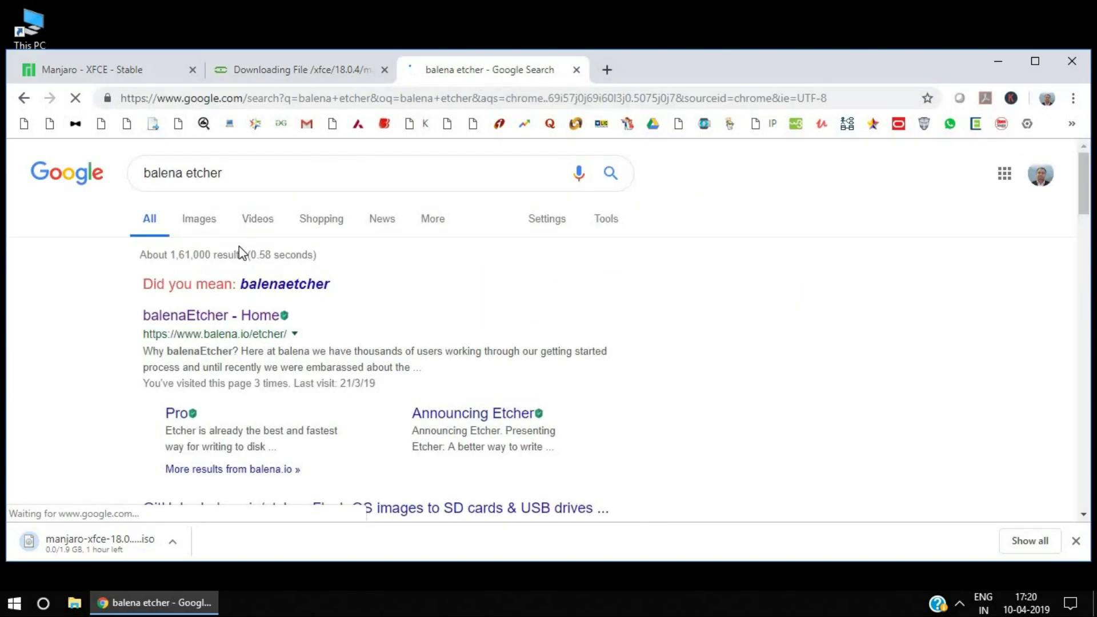
{"action": "left_click", "coordinate": [233, 320]}
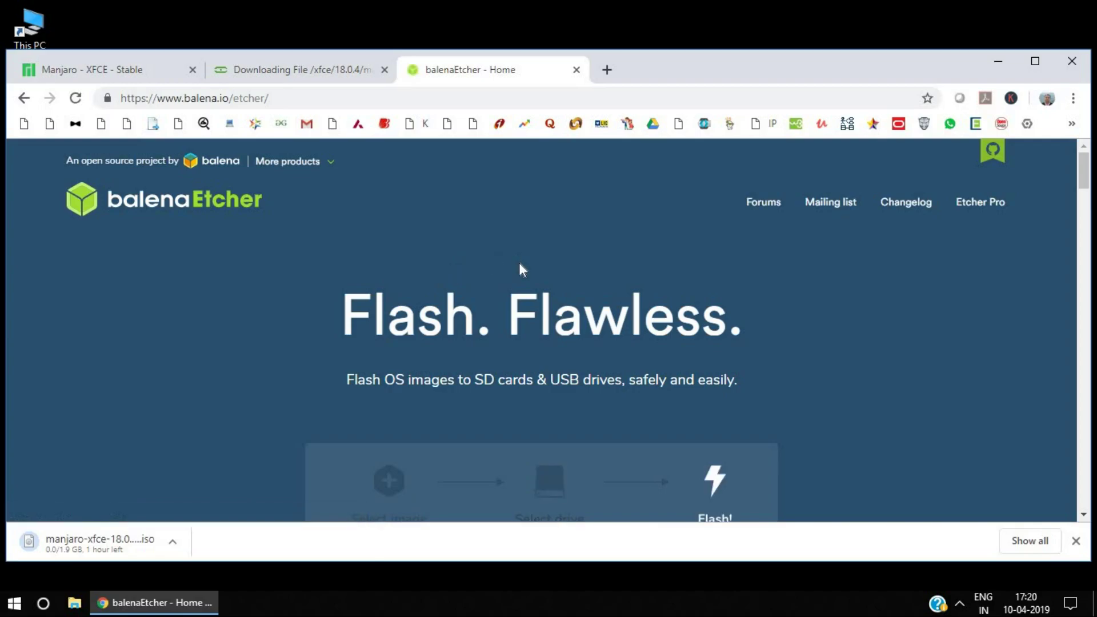
Download balenaEtcher for Windows x64, saving balenaEtcher-Setup-1.5.19-x64.exe in the Downloads folder.
{"action": "scroll", "coordinate": [520, 266], "scroll_direction": "down", "scroll_amount": 3}
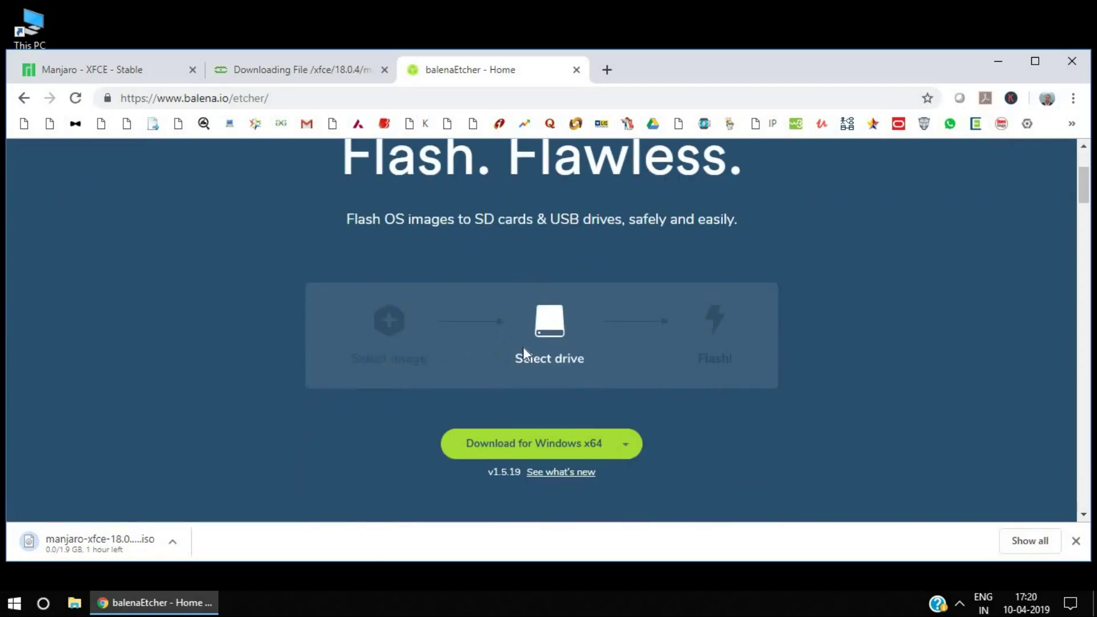
{"action": "left_click", "coordinate": [553, 451]}
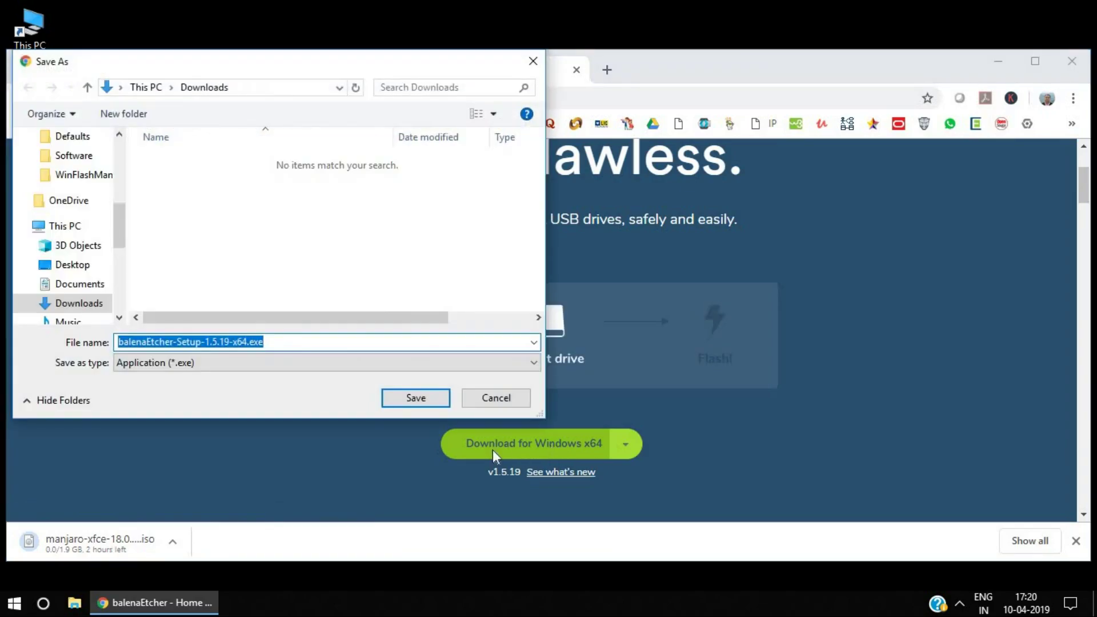
{"action": "left_click", "coordinate": [414, 399]}
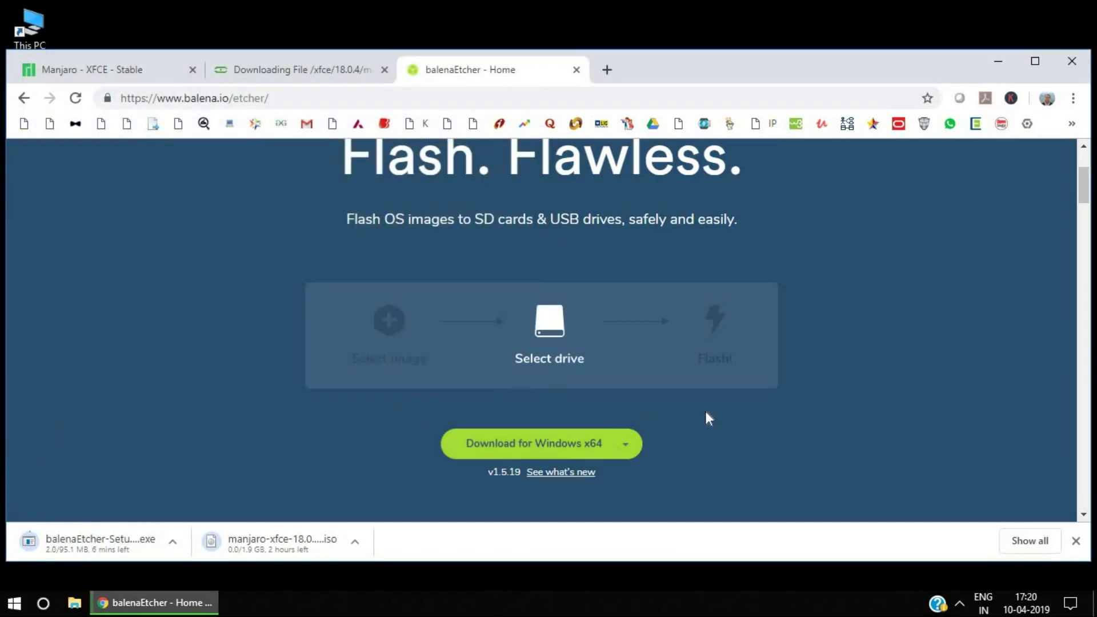
Close the browser along with its download bar and refresh the desktop.
{"action": "left_click", "coordinate": [1076, 541]}
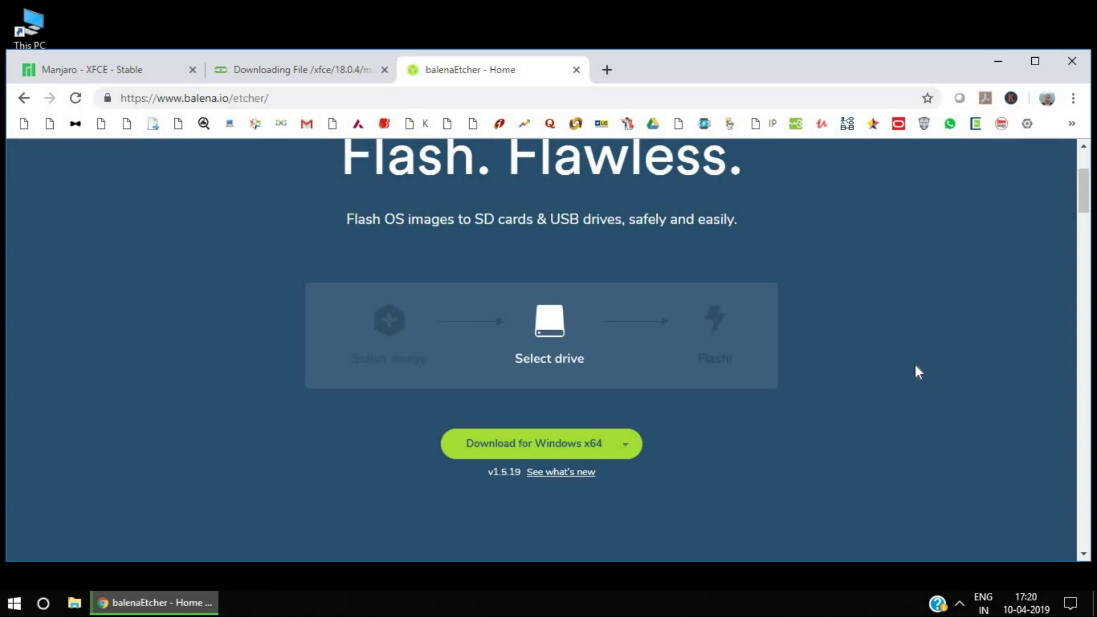
{"action": "left_click", "coordinate": [1072, 62]}
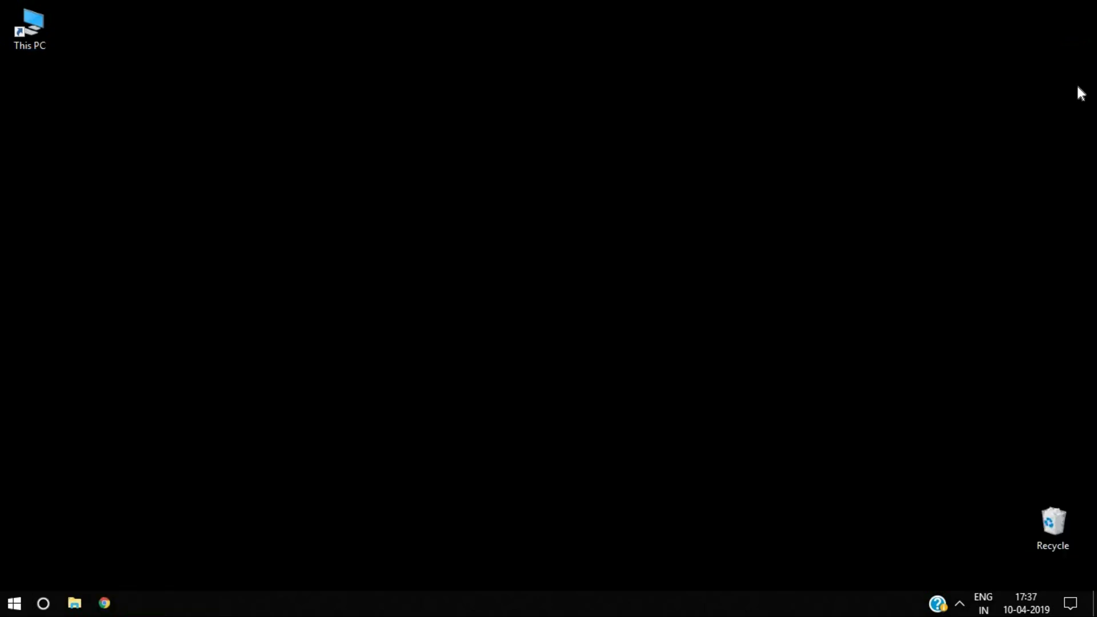
{"action": "right_click", "coordinate": [529, 294]}
{"action": "left_click", "coordinate": [572, 341]}
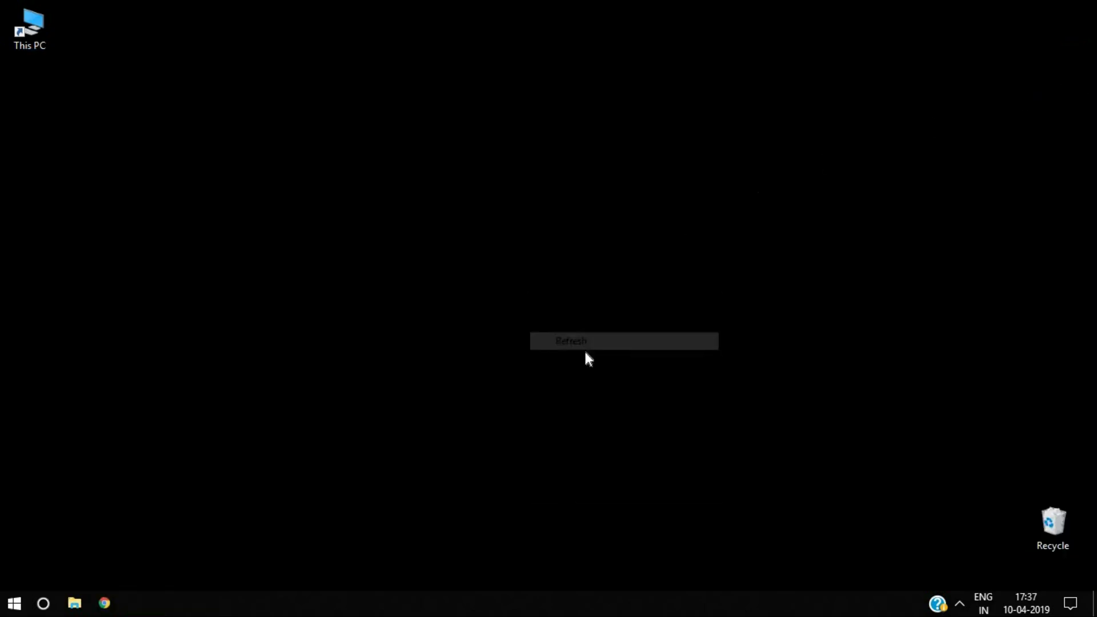
Open the Downloads folder in File Explorer and launch the installer balenaEtcher-Setup-1.5.19-x64.exe.
{"action": "double_click", "coordinate": [29, 30]}
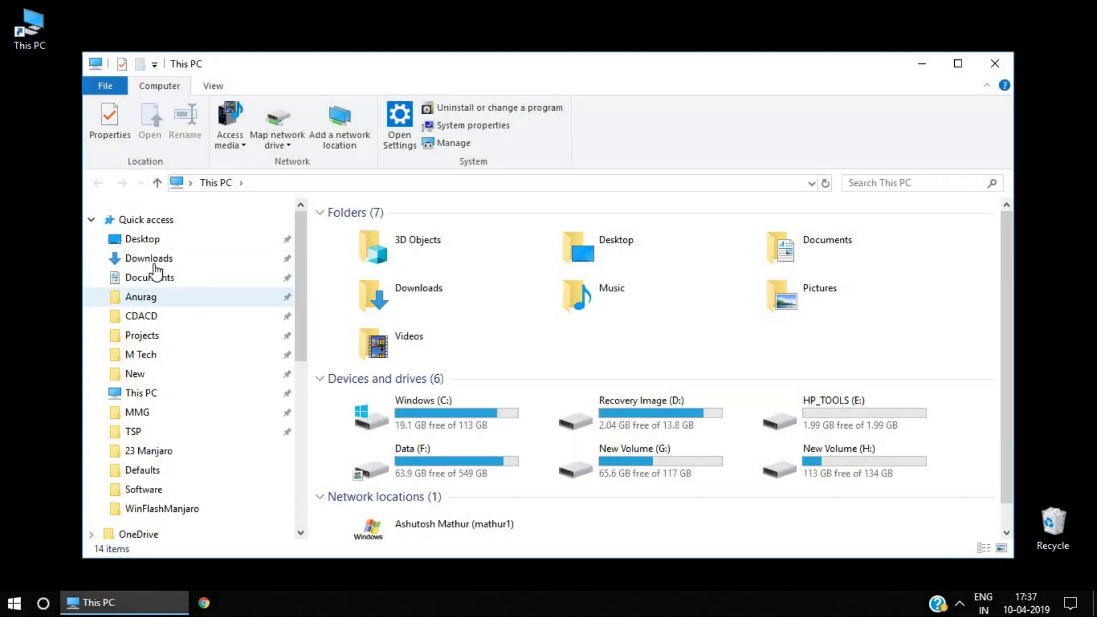
{"action": "left_click", "coordinate": [150, 260]}
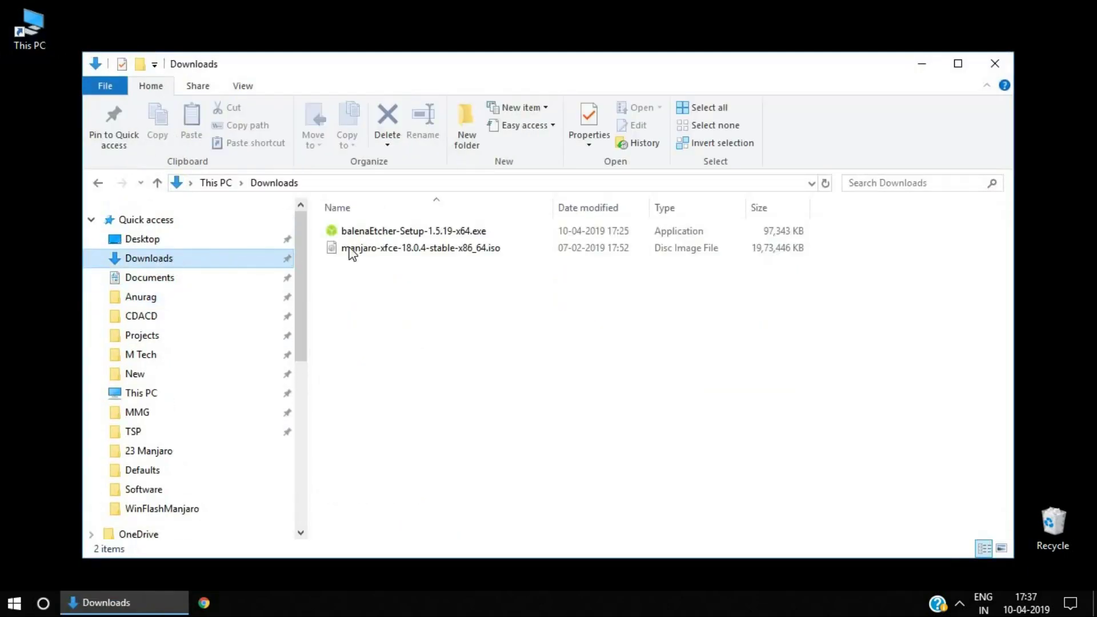
{"action": "left_click", "coordinate": [394, 244]}
{"action": "double_click", "coordinate": [399, 232]}
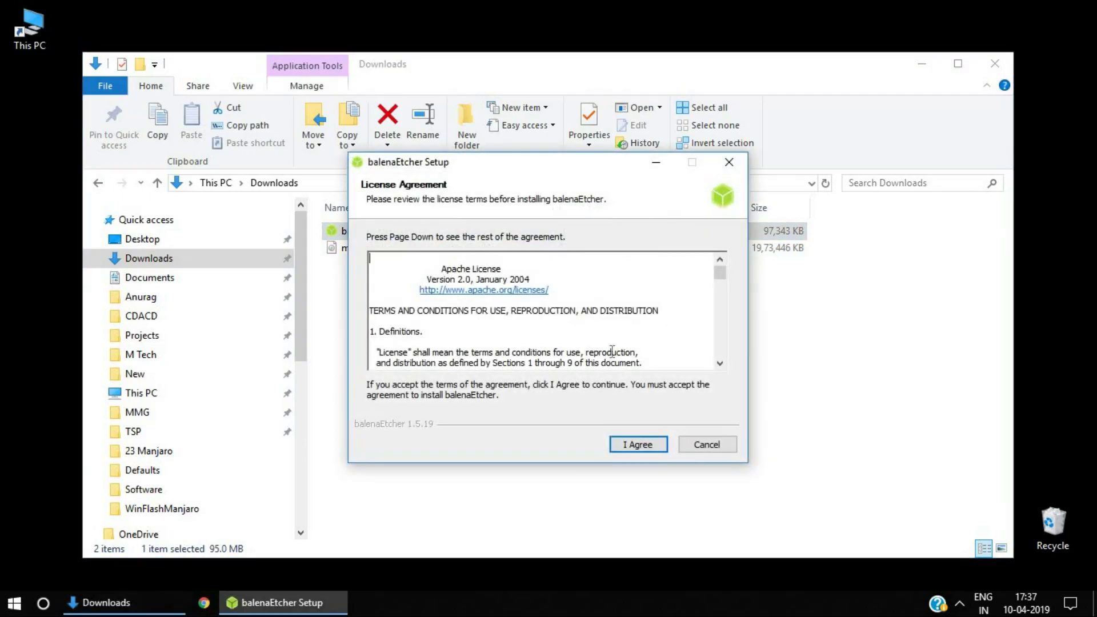
Read through the balenaEtcher license agreement and accept it to start the installation.
{"action": "scroll", "coordinate": [657, 323], "scroll_direction": "down", "scroll_amount": 1}
{"action": "scroll", "coordinate": [657, 324], "scroll_direction": "down", "scroll_amount": 20}
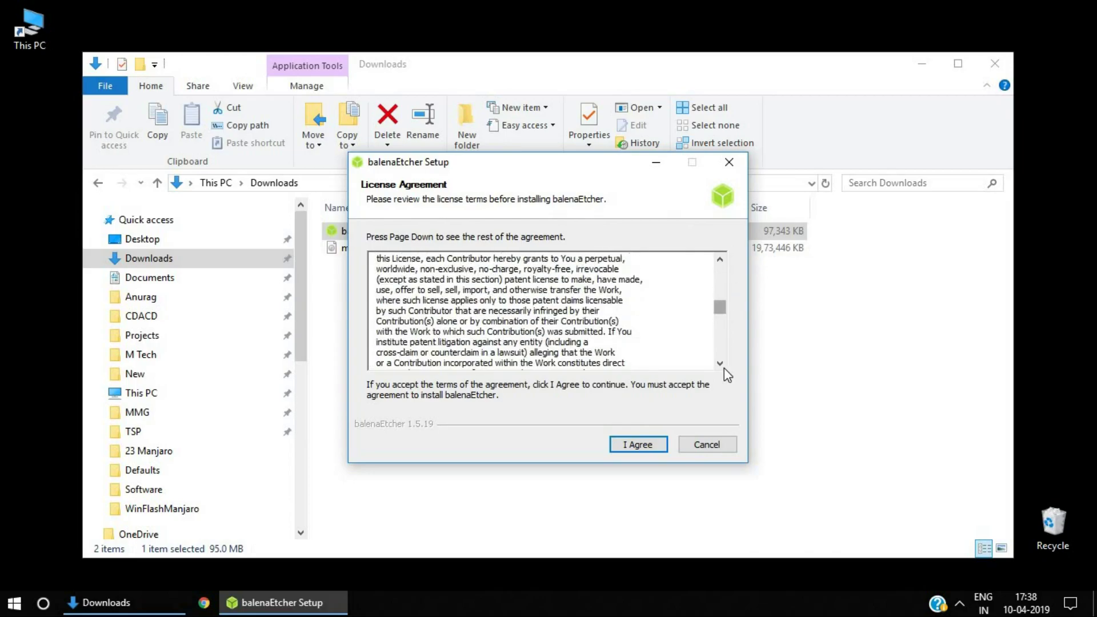
{"action": "scroll", "coordinate": [721, 365], "scroll_direction": "down", "scroll_amount": 10}
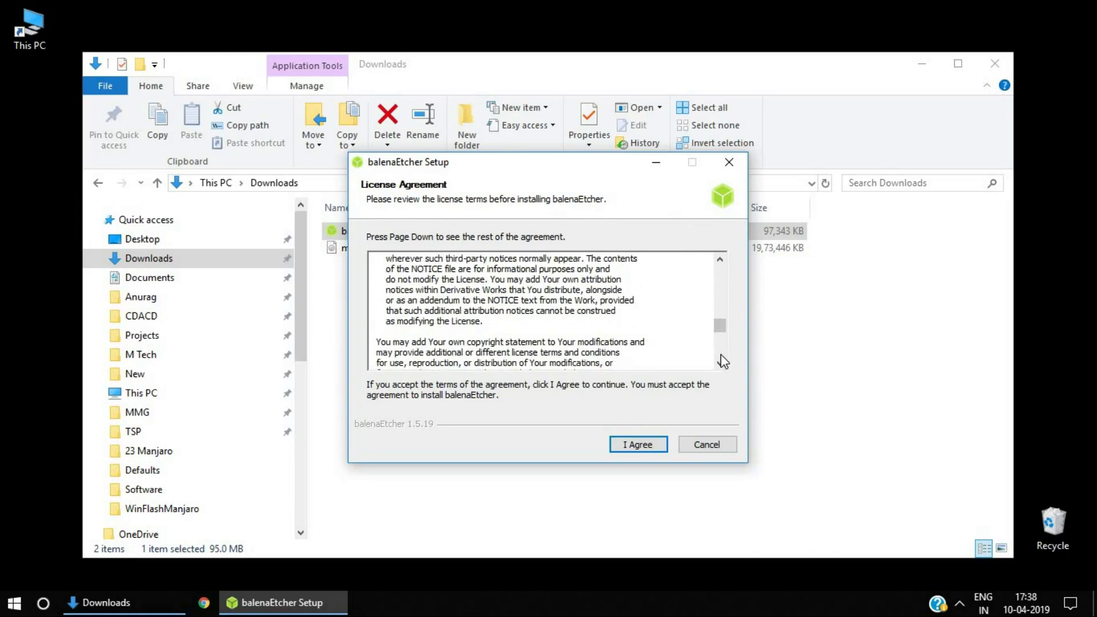
{"action": "left_click", "coordinate": [647, 445]}
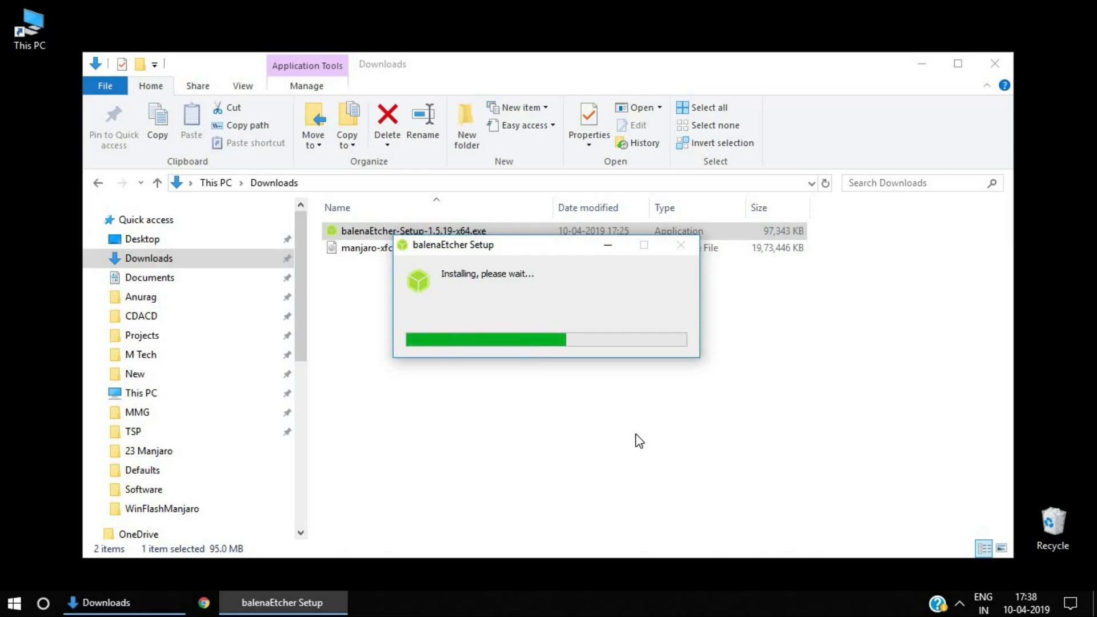
Close the Downloads folder window and refresh the desktop while balenaEtcher installs.
{"action": "left_click", "coordinate": [995, 64]}
{"action": "right_click", "coordinate": [995, 63]}
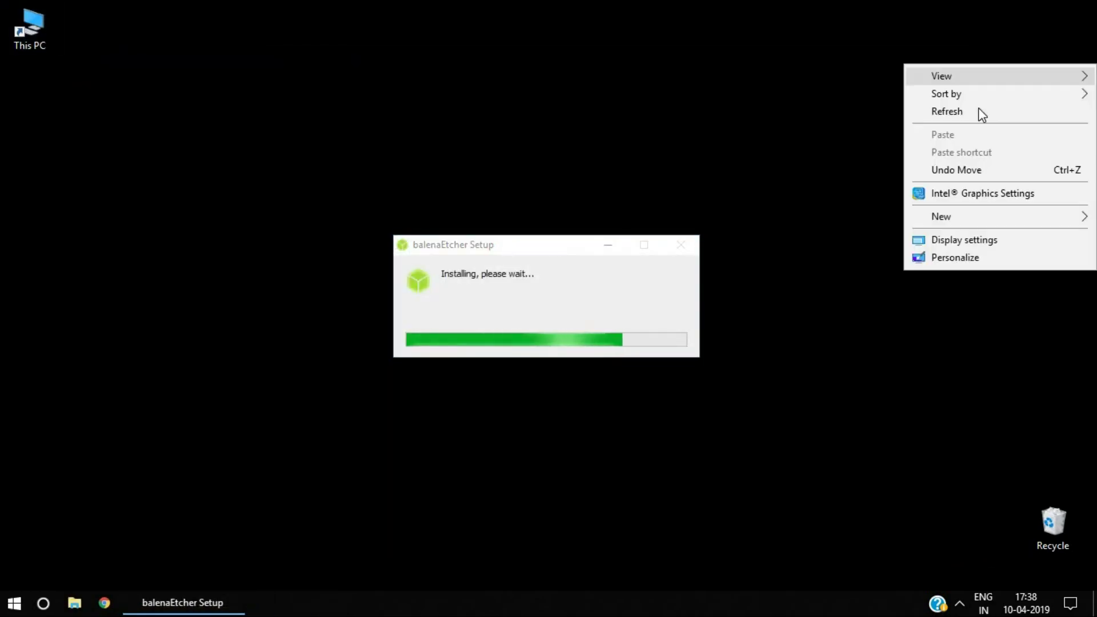
{"action": "left_click", "coordinate": [983, 110]}
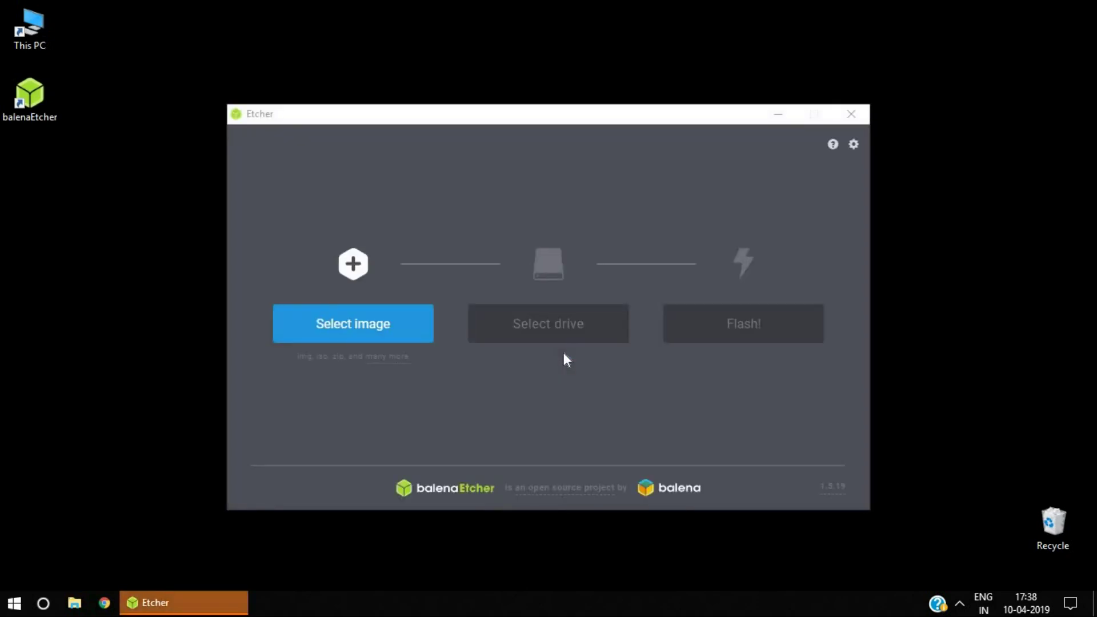
In Etcher, choose manjaro-xfce-18.0.4-stable-x86_64.iso from the Downloads folder as the image to flash.
{"action": "left_click", "coordinate": [379, 171]}
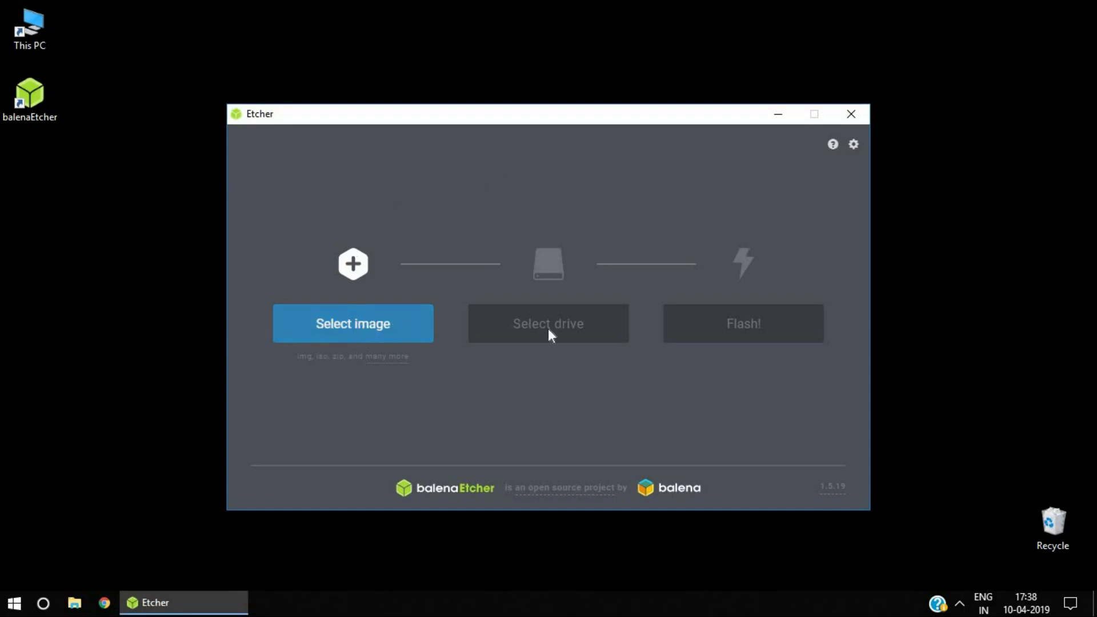
{"action": "left_click", "coordinate": [349, 331]}
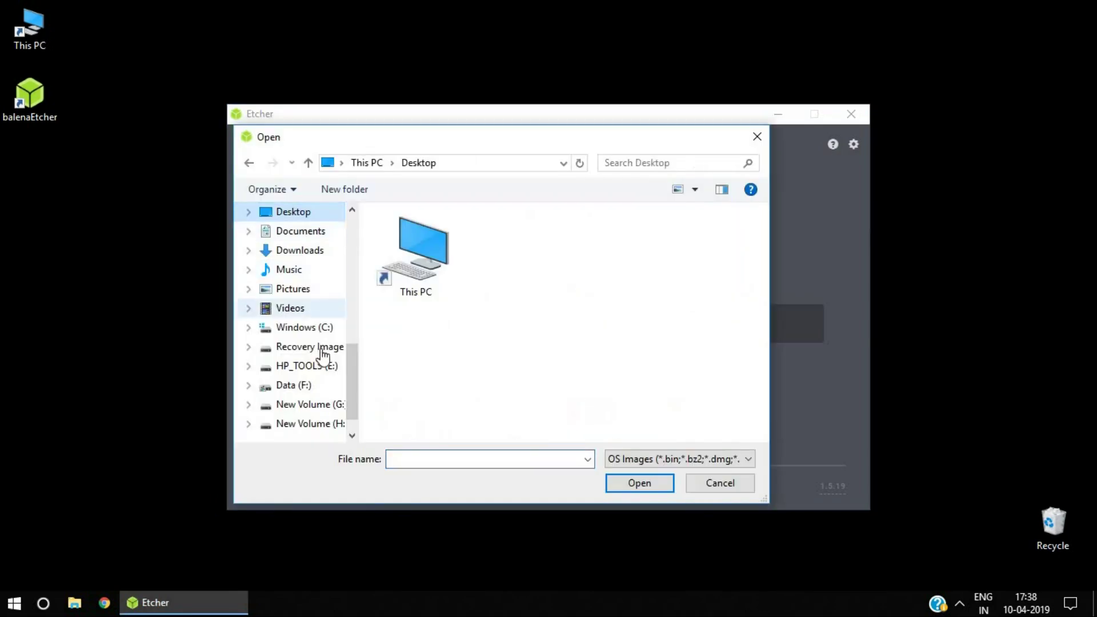
{"action": "scroll", "coordinate": [315, 365], "scroll_direction": "up", "scroll_amount": 1}
{"action": "scroll", "coordinate": [313, 388], "scroll_direction": "down", "scroll_amount": 1}
{"action": "scroll", "coordinate": [311, 343], "scroll_direction": "up", "scroll_amount": 1}
{"action": "scroll", "coordinate": [303, 257], "scroll_direction": "up", "scroll_amount": 4}
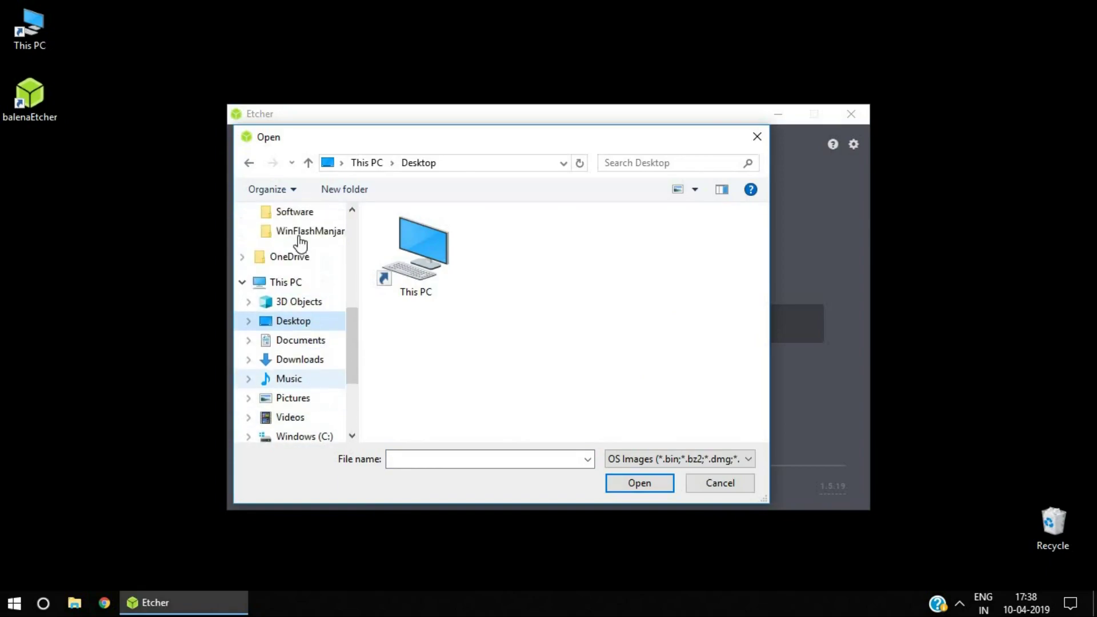
{"action": "left_click", "coordinate": [300, 360]}
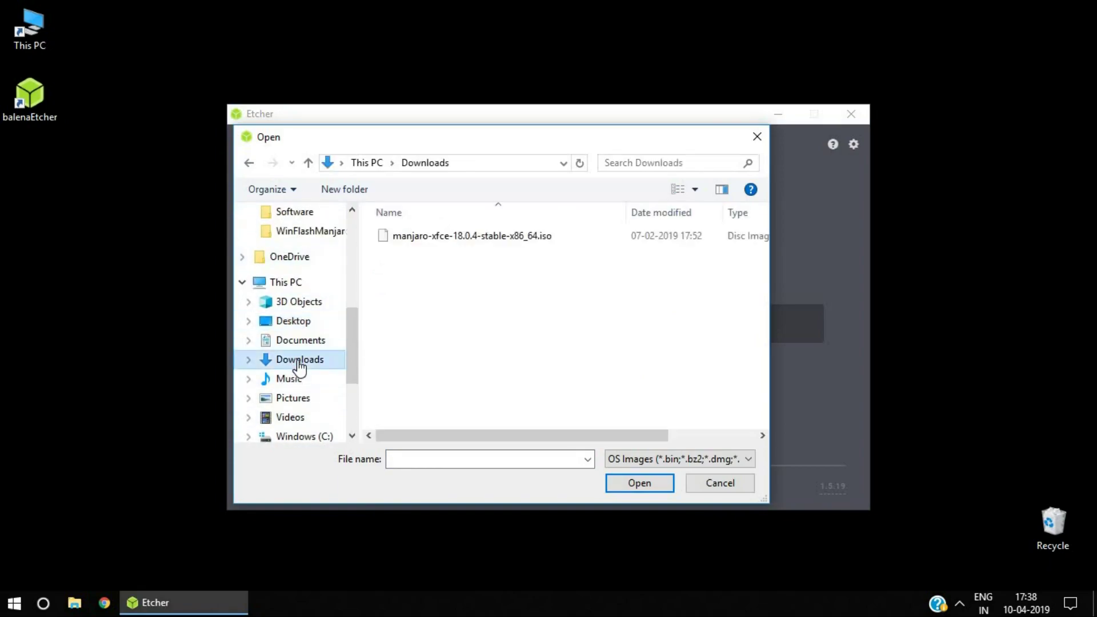
{"action": "left_click", "coordinate": [475, 235]}
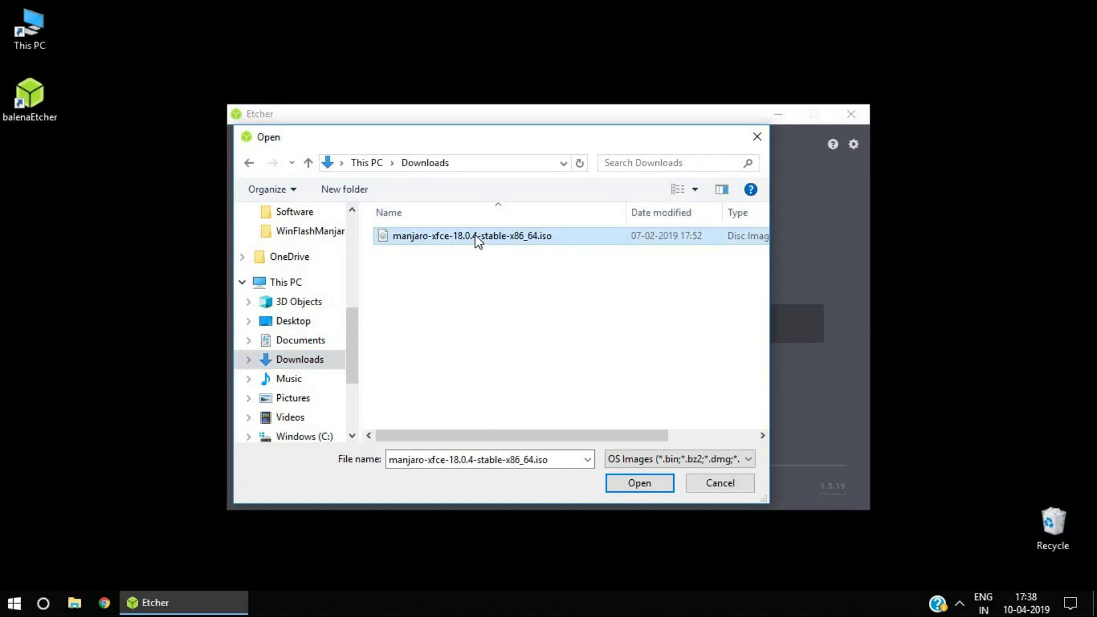
{"action": "left_click", "coordinate": [640, 484]}
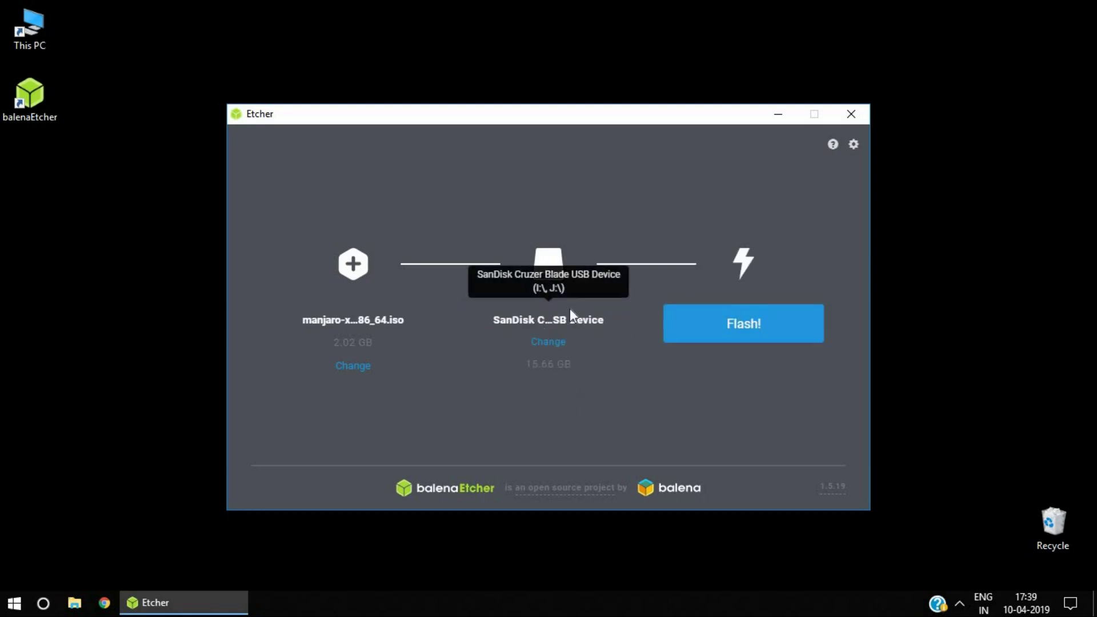
Flash the Manjaro image to the SanDisk Cruzer Blade USB device, then close Etcher and refresh the desktop.
{"action": "left_click", "coordinate": [751, 335]}
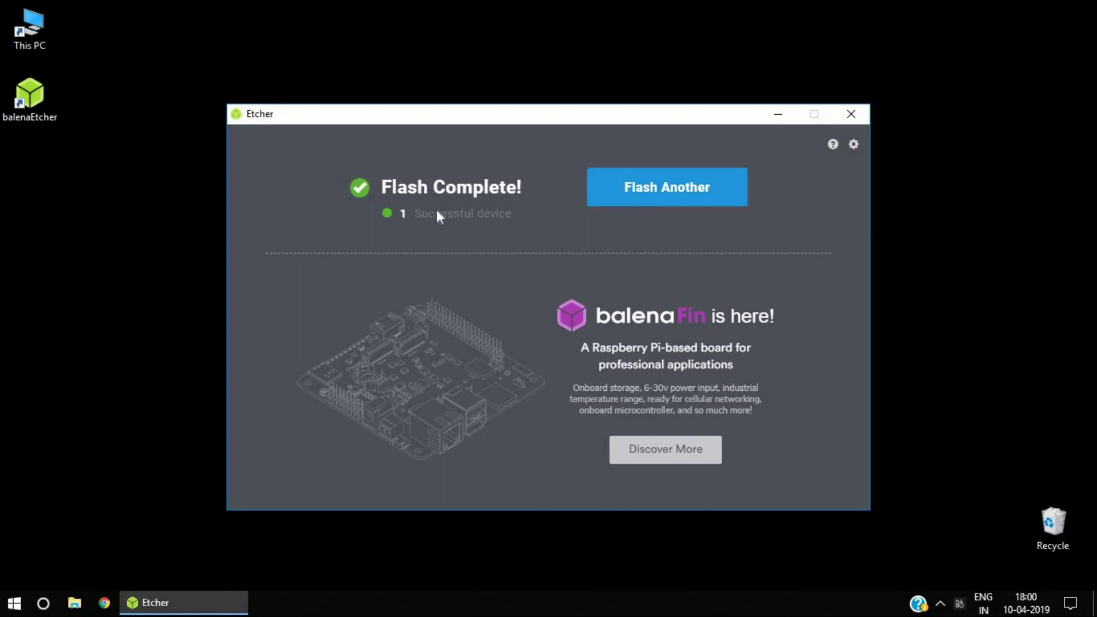
{"action": "left_click", "coordinate": [856, 114]}
{"action": "right_click", "coordinate": [506, 267]}
{"action": "left_click", "coordinate": [560, 313]}
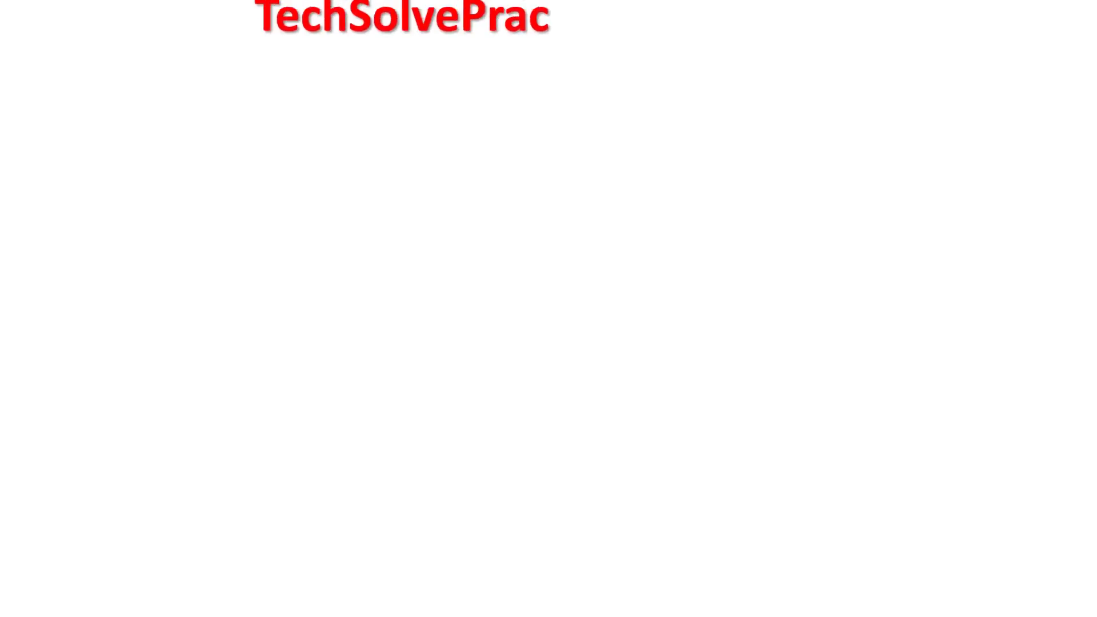